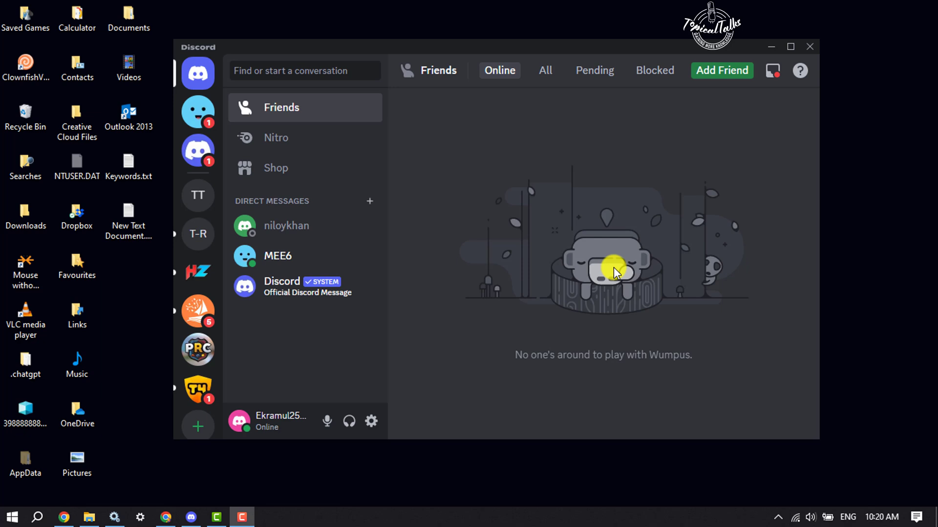
# - Switch to Chrome and download VencordInstaller.exe for Windows from the Vencord download page
pyautogui.click(479, 329)
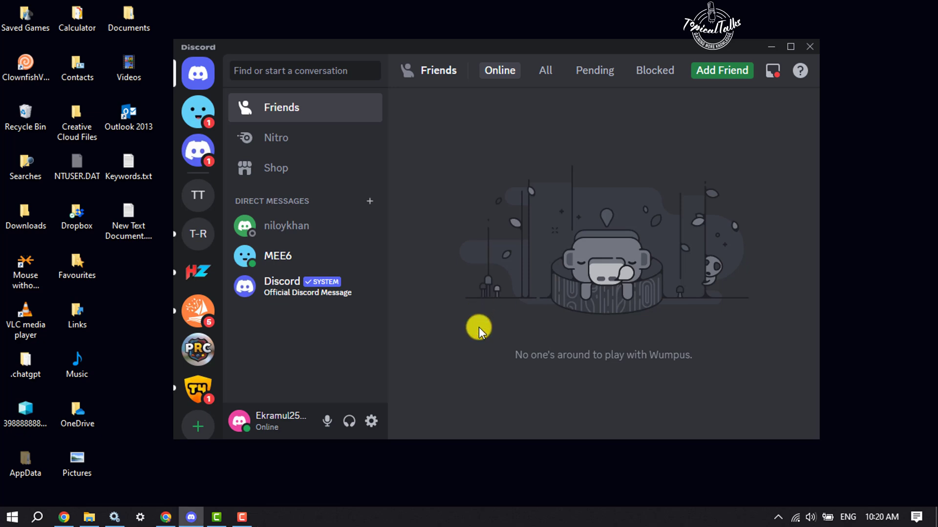
pyautogui.click(163, 518)
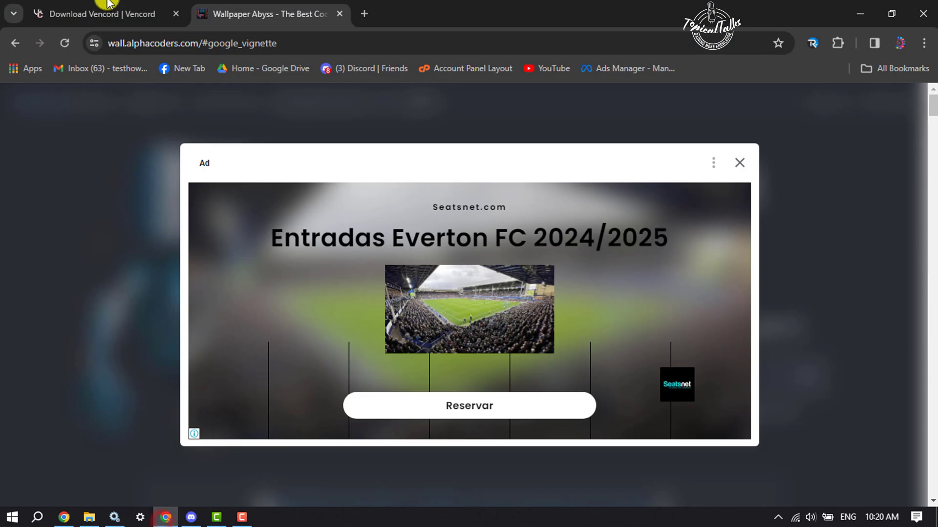
pyautogui.click(105, 12)
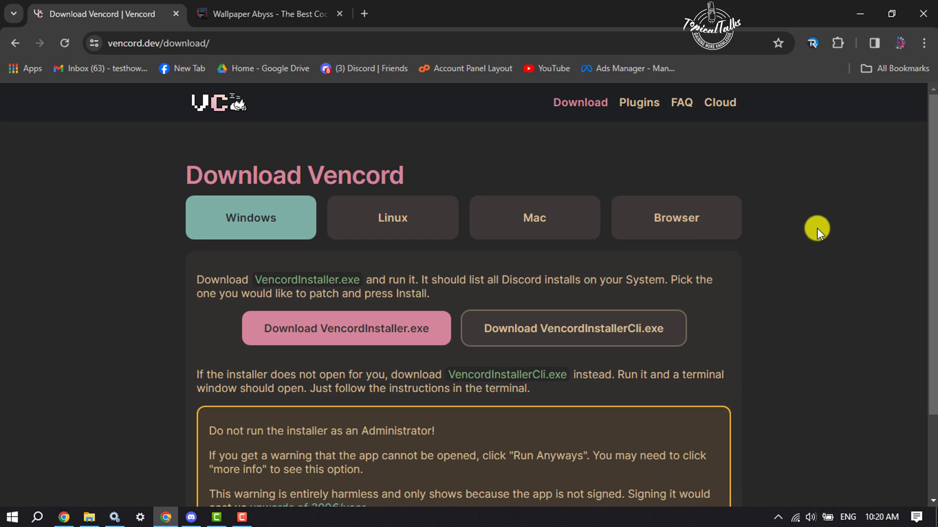
pyautogui.click(827, 289)
pyautogui.click(337, 341)
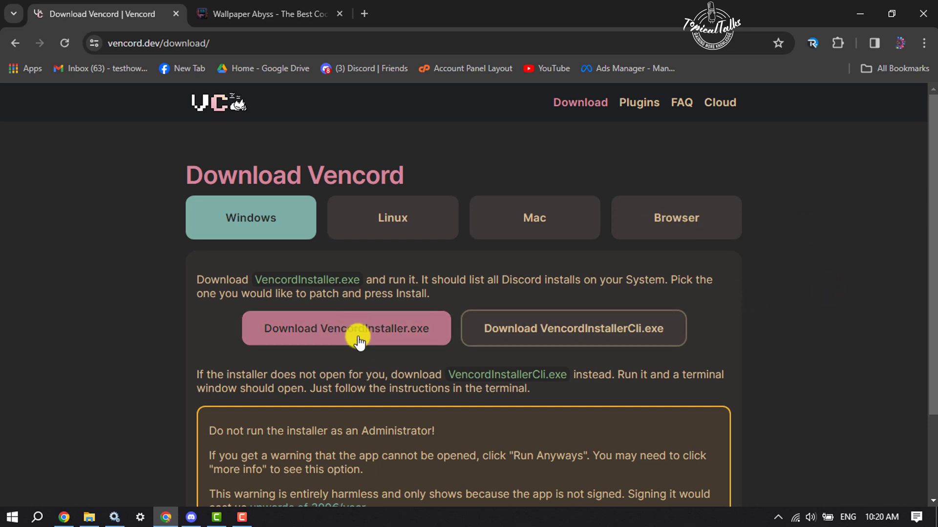
pyautogui.click(861, 8)
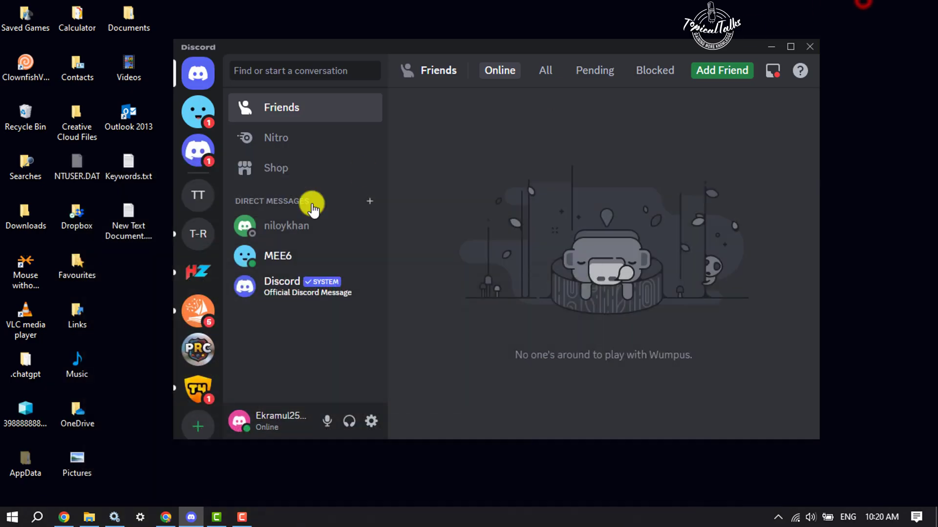
# - Run VencordInstaller.exe from the Downloads folder, accepting the security warning
pyautogui.click(91, 518)
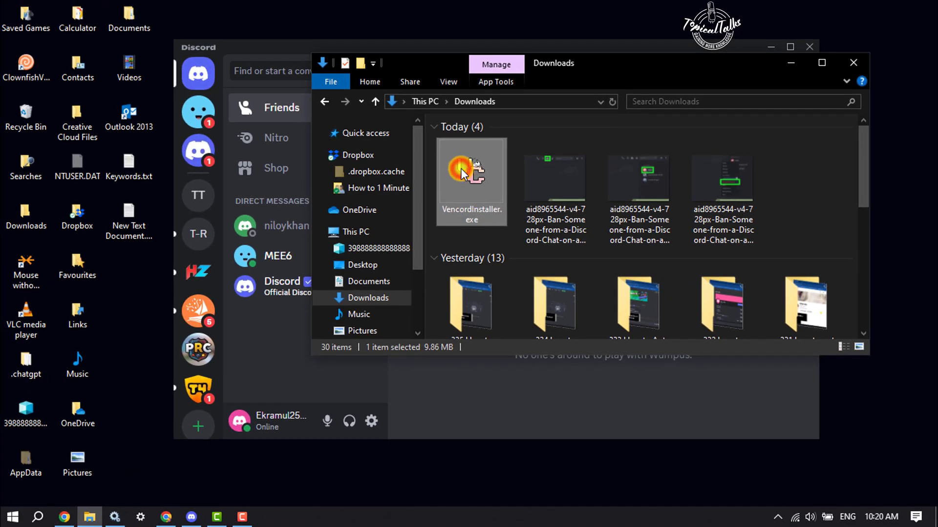
pyautogui.doubleClick(459, 171)
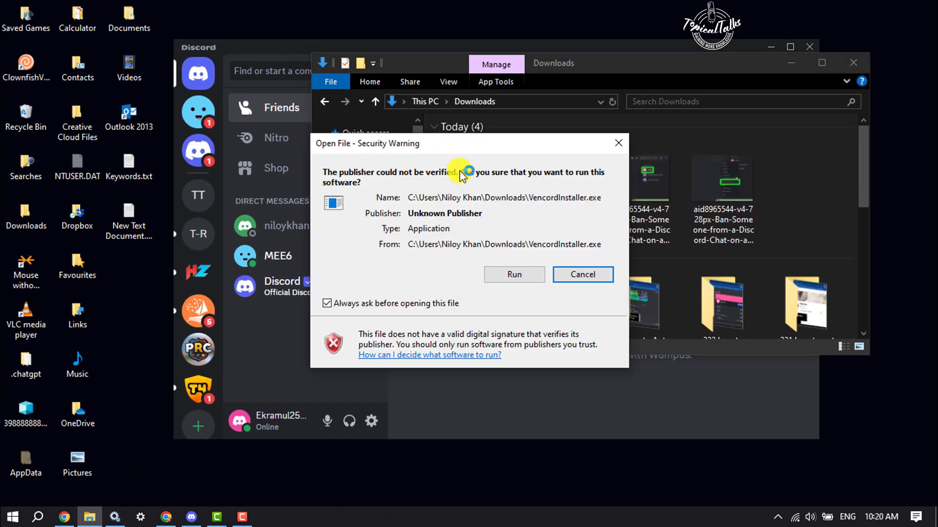
pyautogui.click(513, 275)
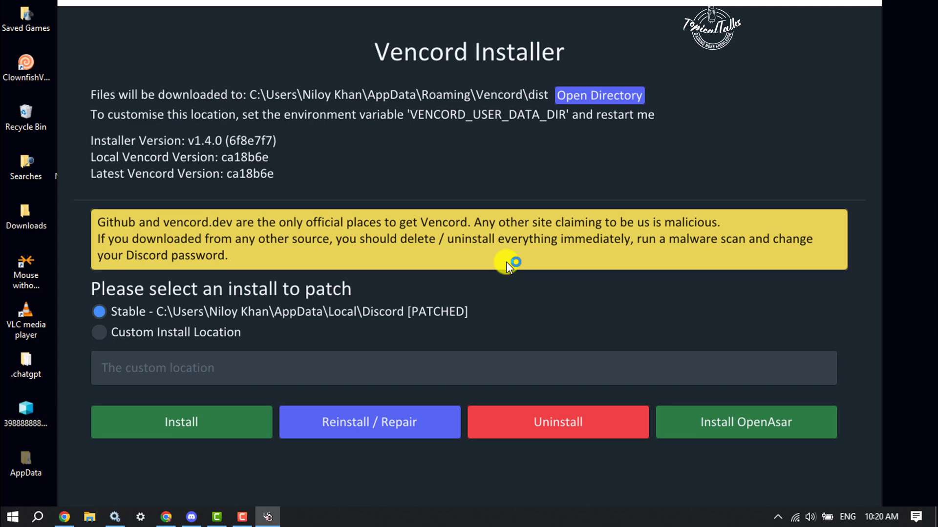
# - Select the Stable Discord install as the one to patch and close the Vencord installer
pyautogui.click(99, 311)
pyautogui.hotkey('alt', 'F4')
pyautogui.click(460, 341)
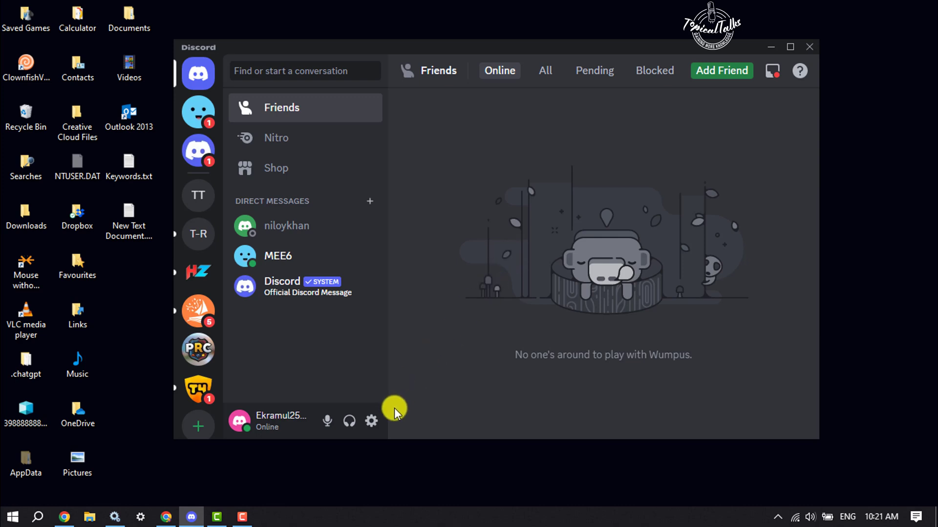
# - Open the Themes page of the Vencord section in Discord's user settings
pyautogui.click(372, 424)
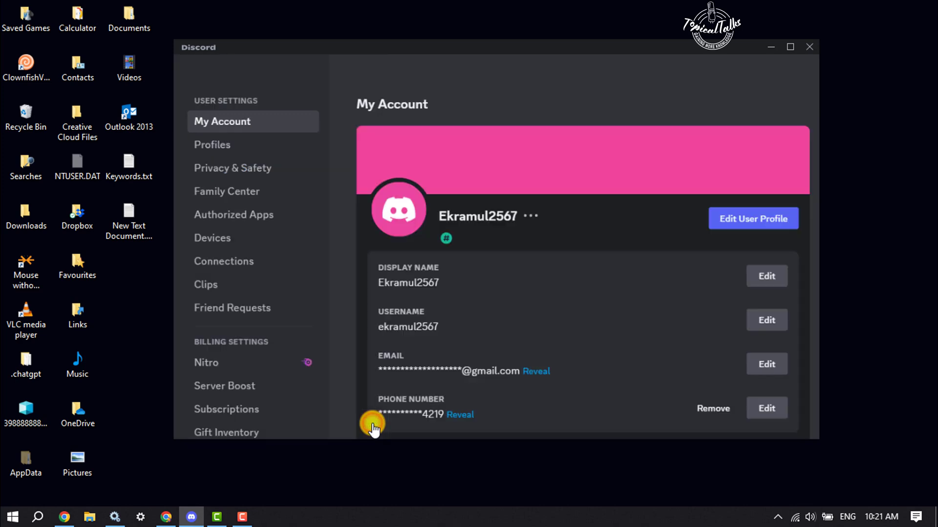
pyautogui.scroll(-6, 239, 202)
pyautogui.scroll(-5, 239, 203)
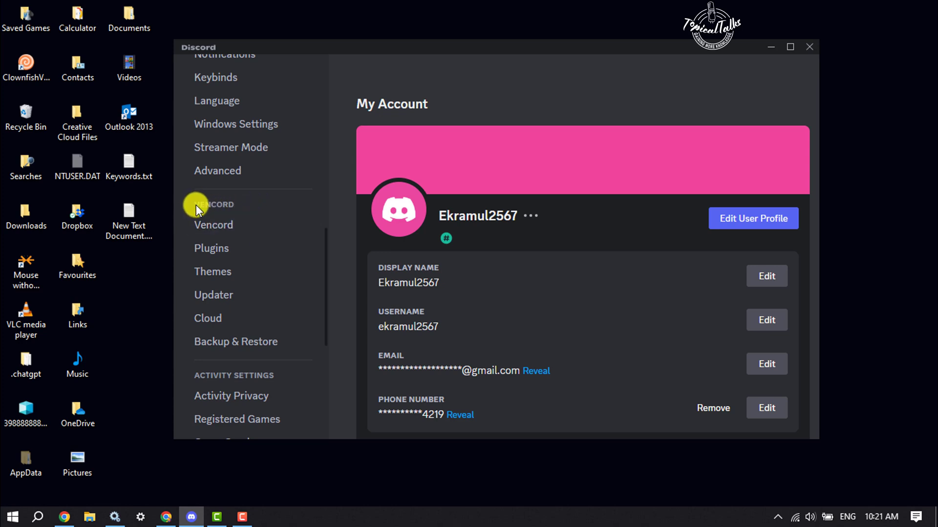
pyautogui.click(215, 271)
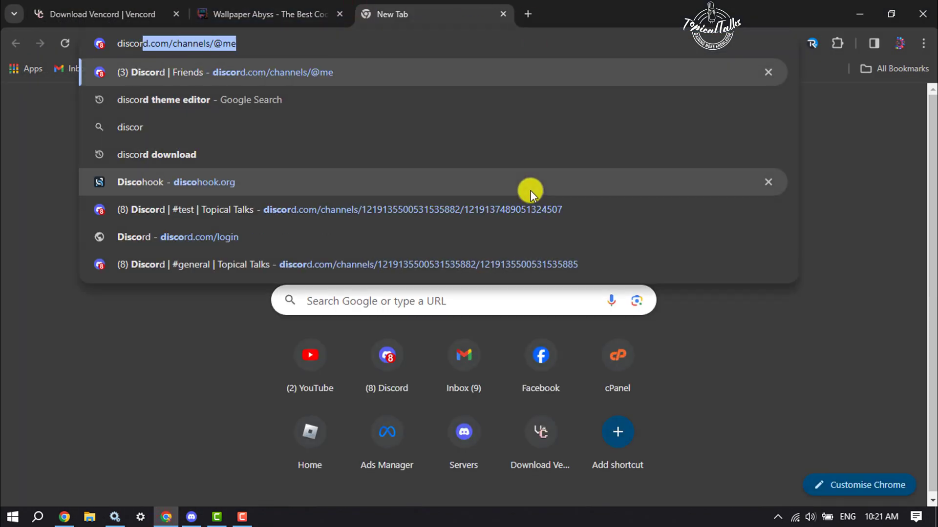
# - Search Google in Chrome for "discord theme editor" and open the bdeditor.dev Theme Editor home page
pyautogui.write('heme')
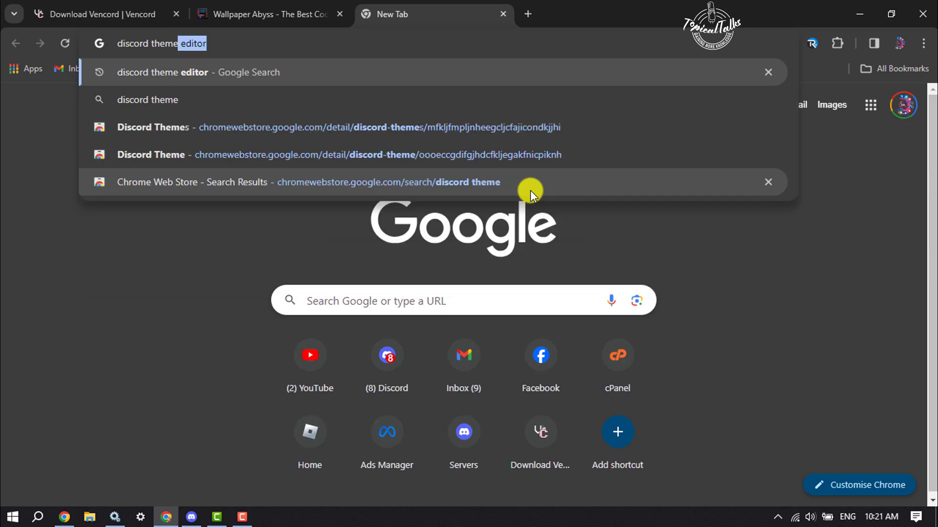
pyautogui.write(' editor')
pyautogui.press('Return')
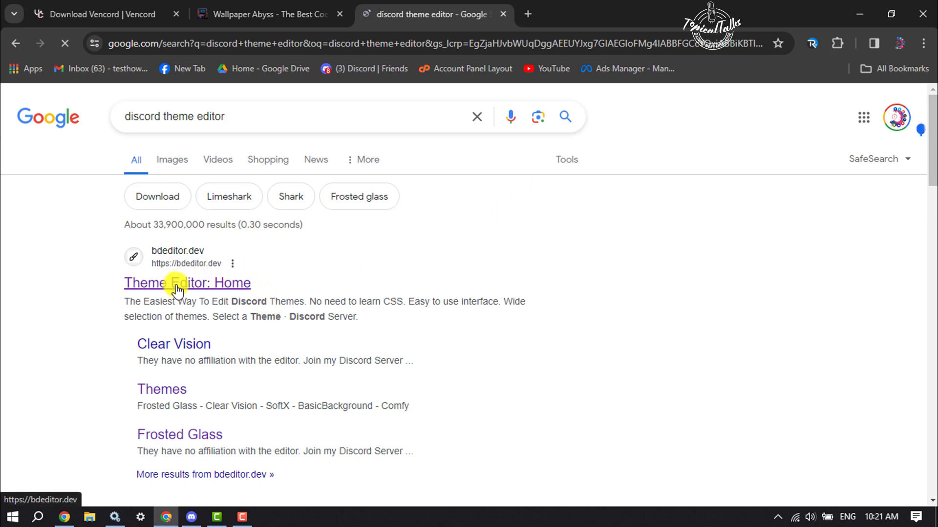
pyautogui.click(218, 288)
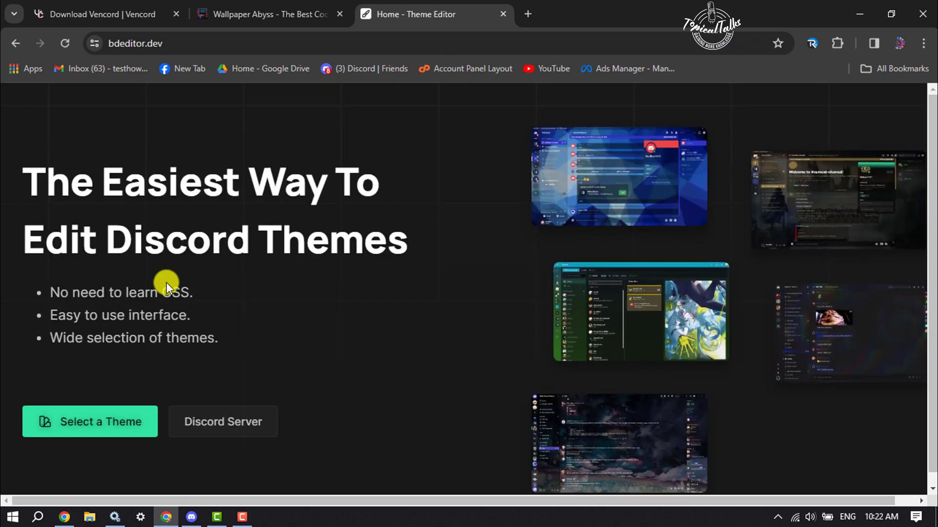
# - Browse the theme selection on bdeditor.dev and open the Frosted Glass theme for editing
pyautogui.click(88, 429)
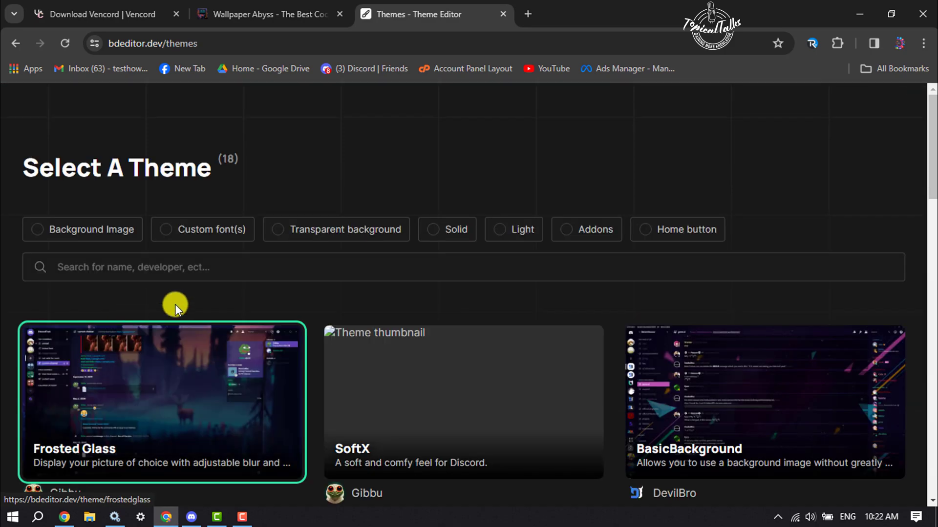
pyautogui.scroll(-12, 305, 310)
pyautogui.scroll(-9, 305, 310)
pyautogui.scroll(5, 314, 330)
pyautogui.scroll(8, 314, 332)
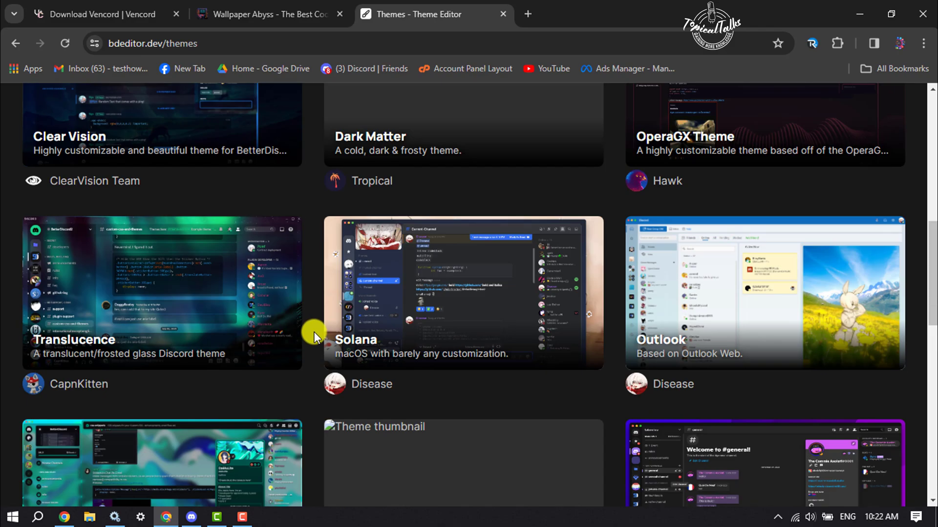
pyautogui.scroll(-3, 313, 332)
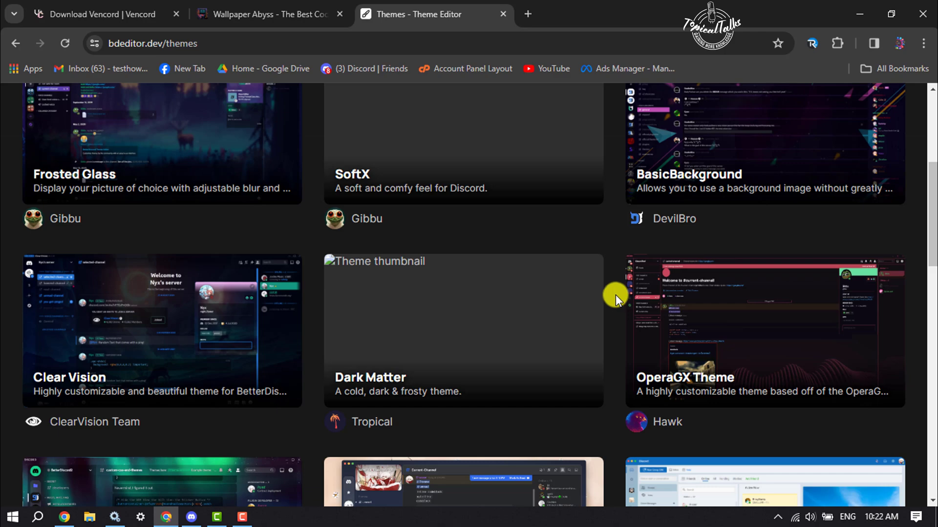
pyautogui.scroll(5, 615, 295)
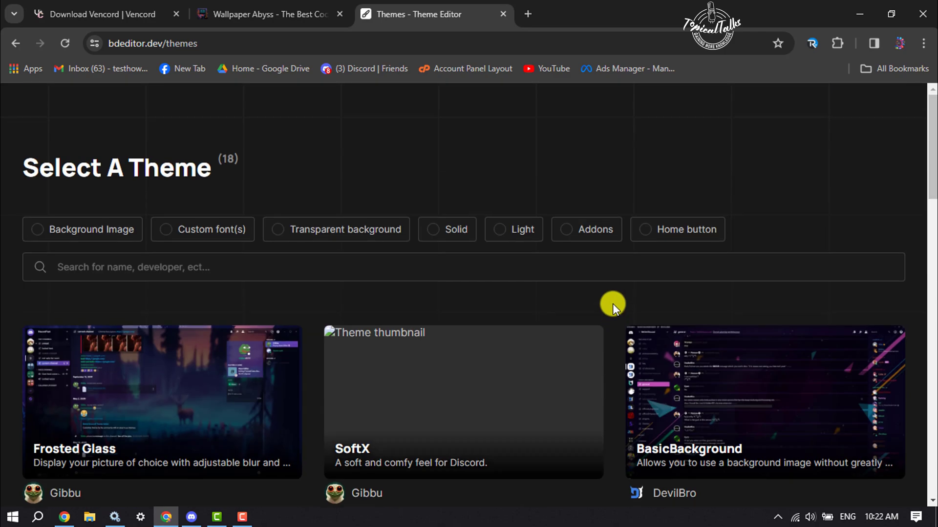
pyautogui.scroll(-3, 309, 379)
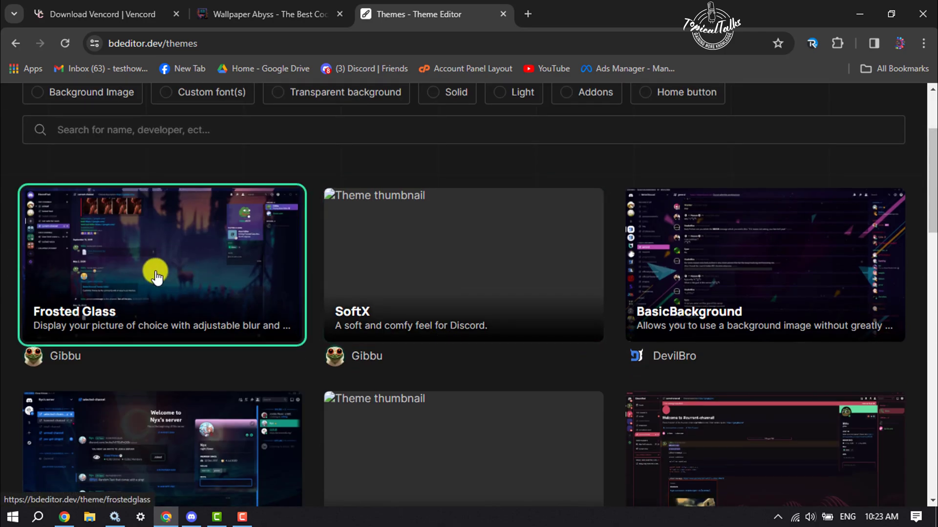
pyautogui.click(188, 253)
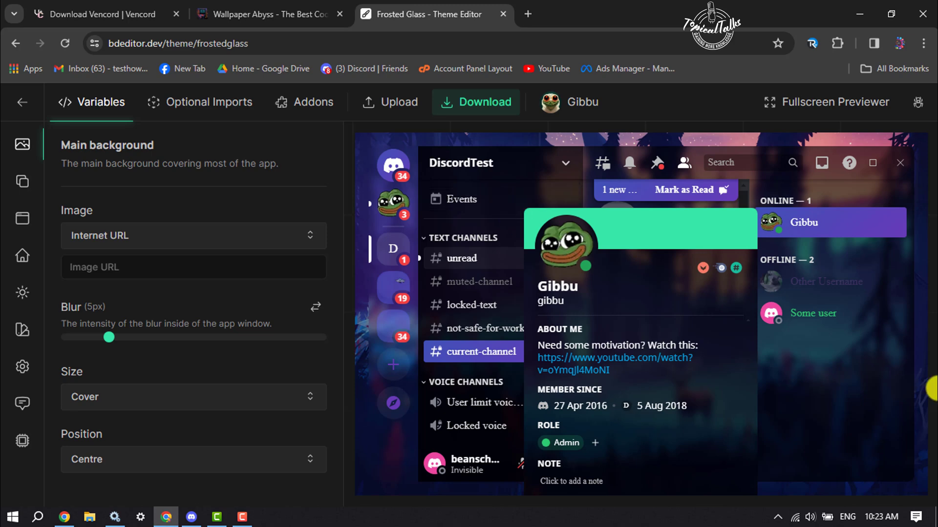
# - Switch to the Wallpaper Abyss site, dismiss the ad and open the orange Ford Mustang autumn wallpaper
pyautogui.click(258, 9)
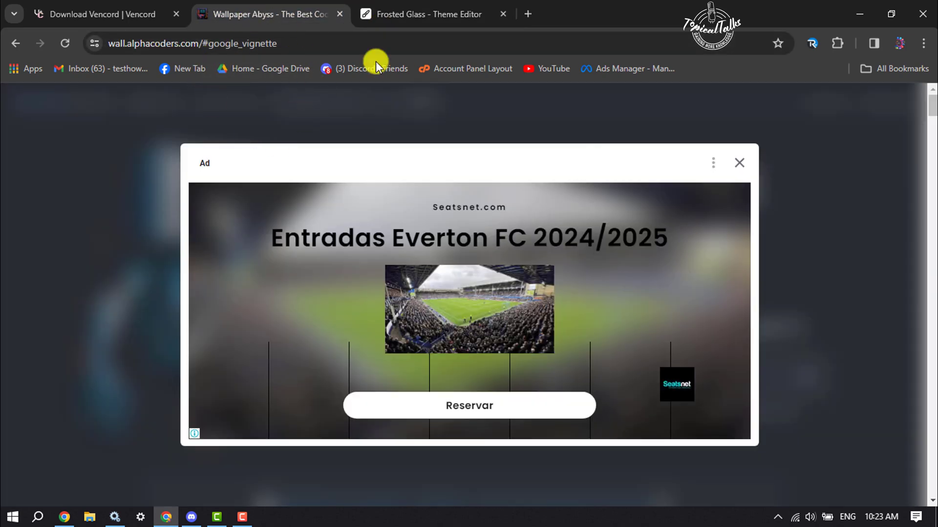
pyautogui.click(743, 164)
pyautogui.scroll(-15, 517, 242)
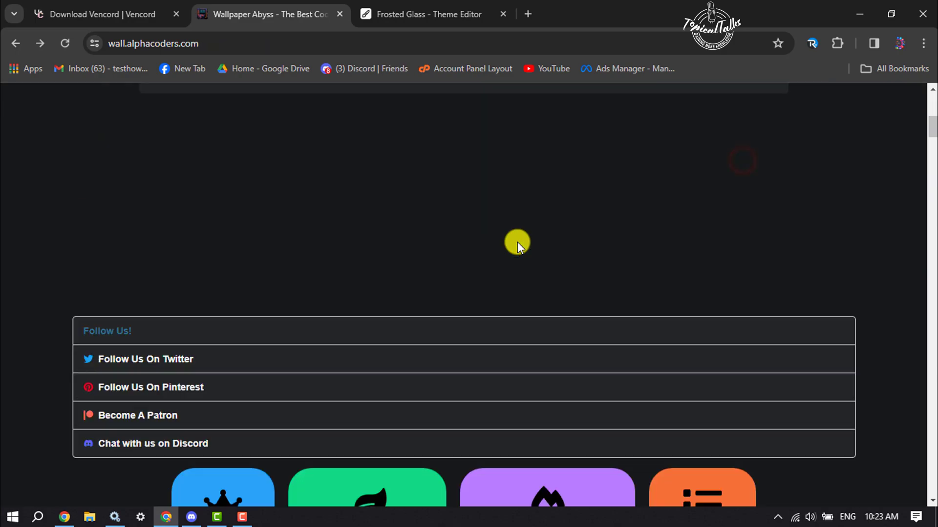
pyautogui.scroll(-20, 517, 242)
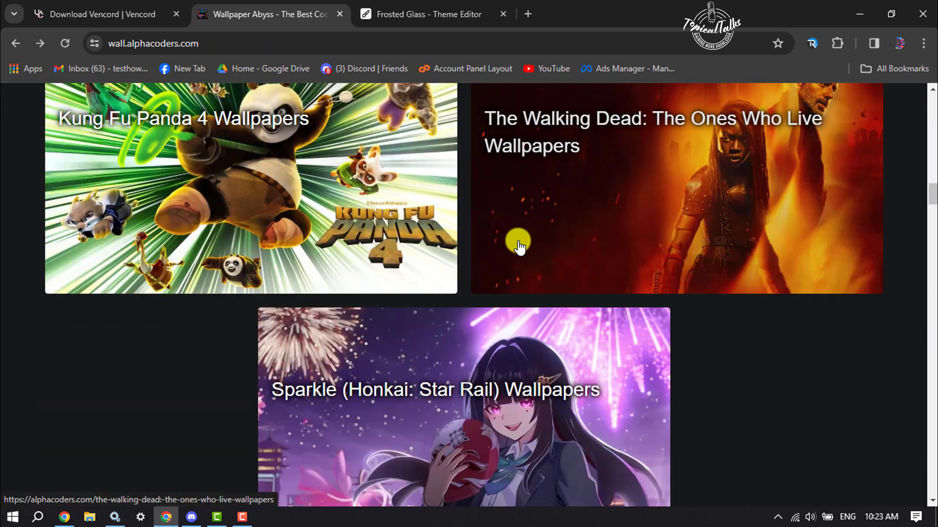
pyautogui.scroll(2, 533, 361)
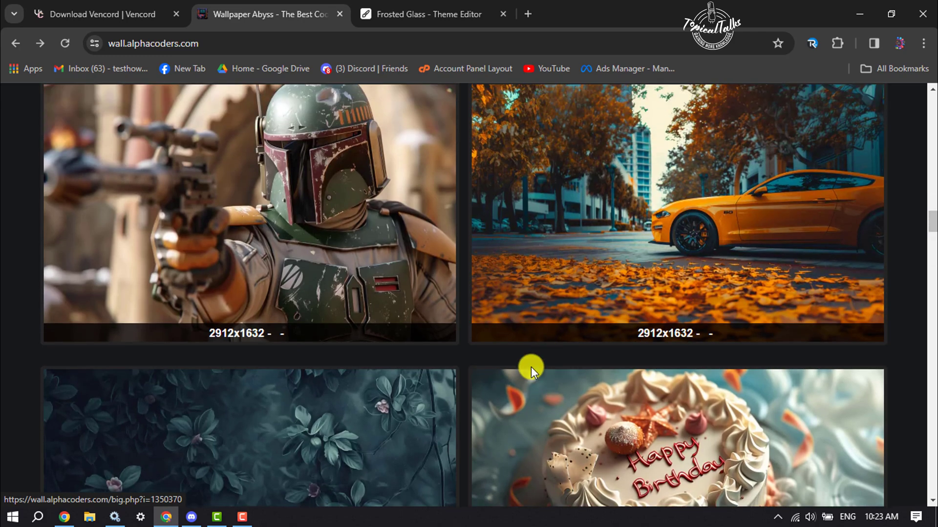
pyautogui.click(687, 228)
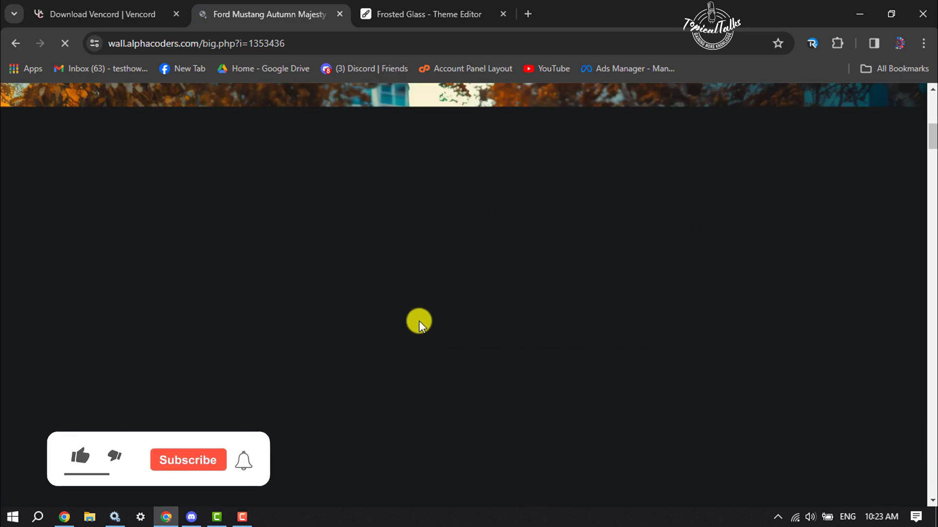
# - Dismiss the ad on the Ford Mustang wallpaper page and open the wallpaper image in a new browser tab
pyautogui.scroll(8, 421, 320)
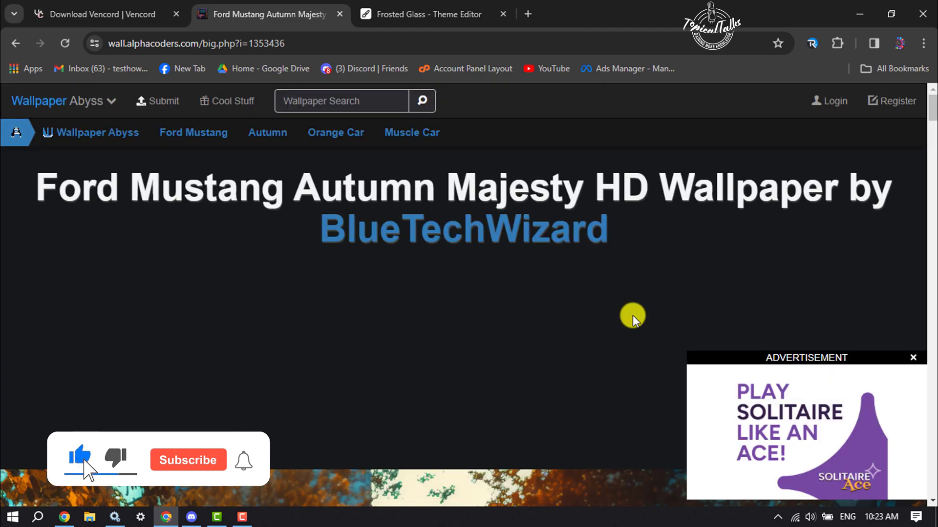
pyautogui.click(913, 357)
pyautogui.scroll(-6, 438, 244)
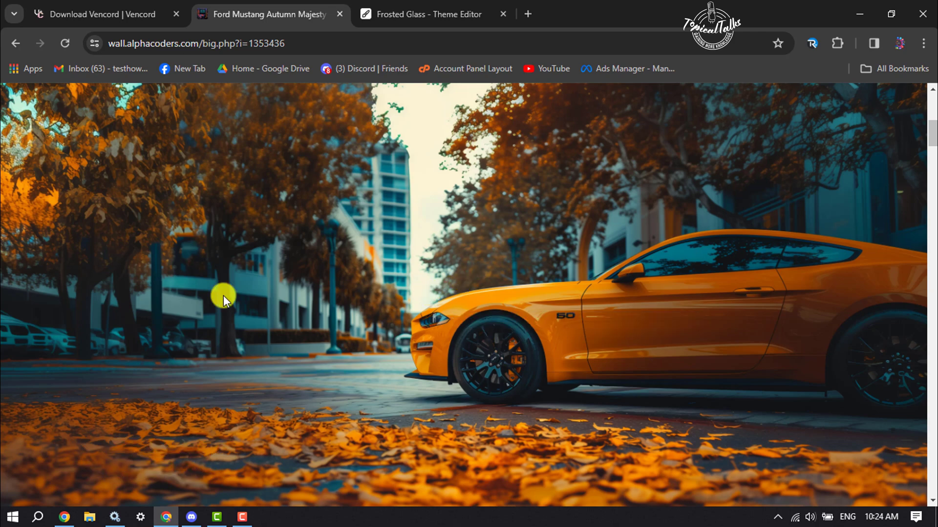
pyautogui.rightClick(390, 229)
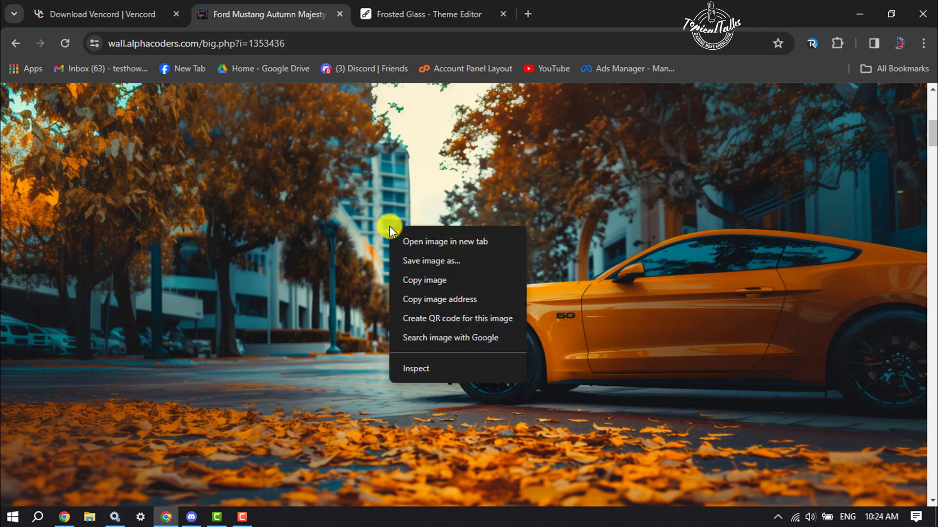
pyautogui.click(451, 242)
pyautogui.click(430, 12)
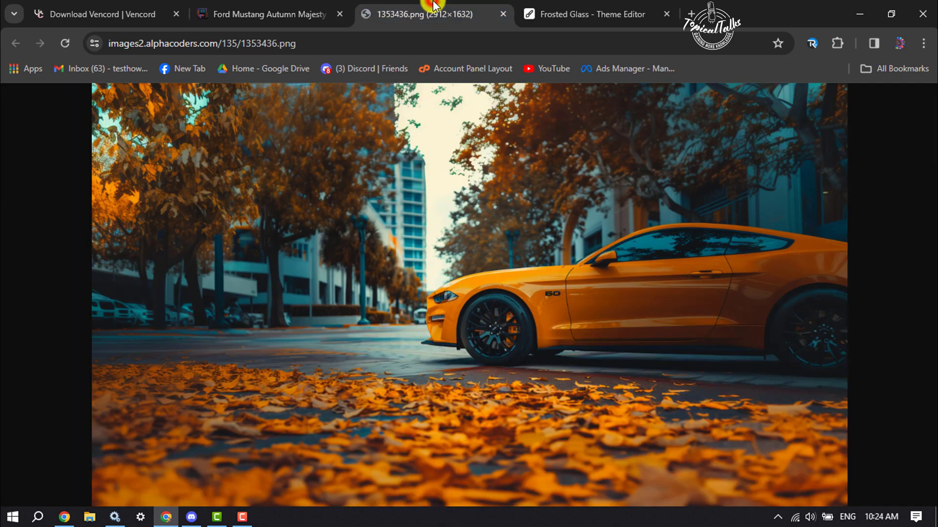
# - Copy the web address of the Ford Mustang image and close its browser tab
pyautogui.click(282, 46)
pyautogui.hotkey('ctrl', 'c')
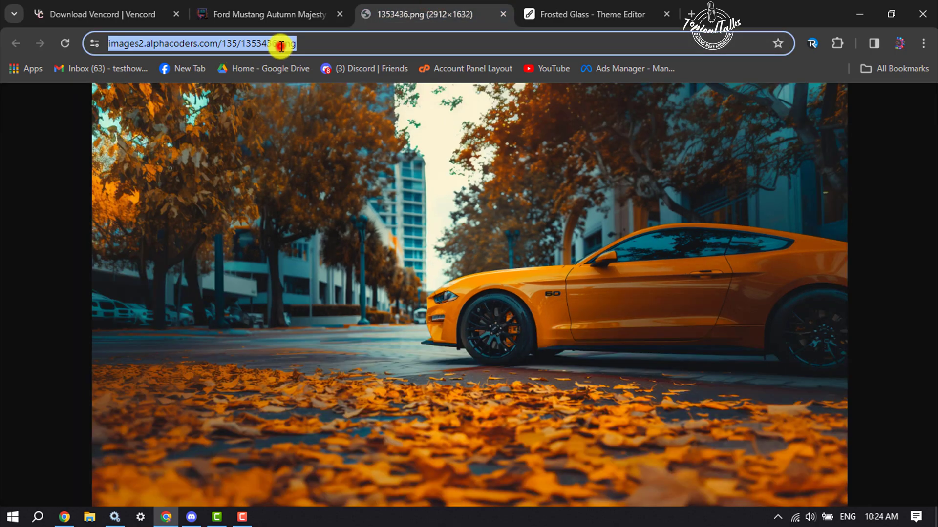
pyautogui.click(502, 15)
pyautogui.click(374, 15)
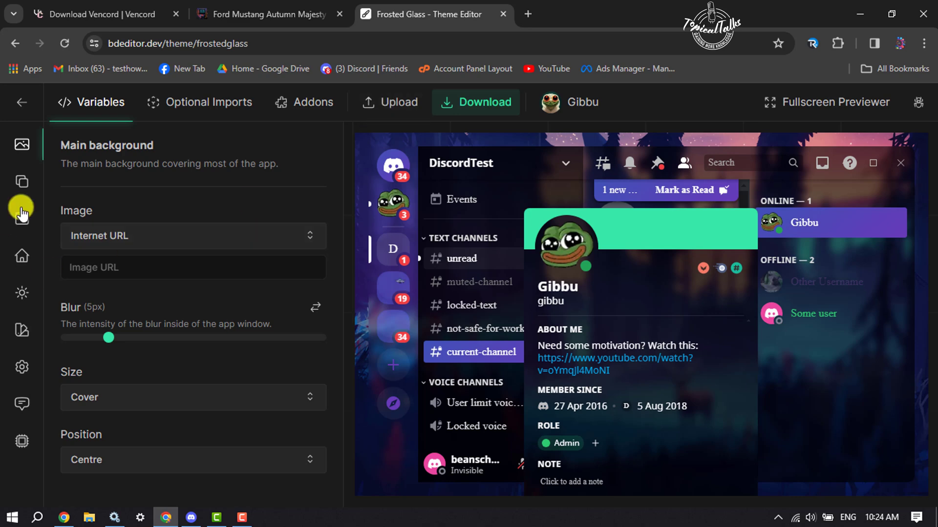
pyautogui.click(79, 107)
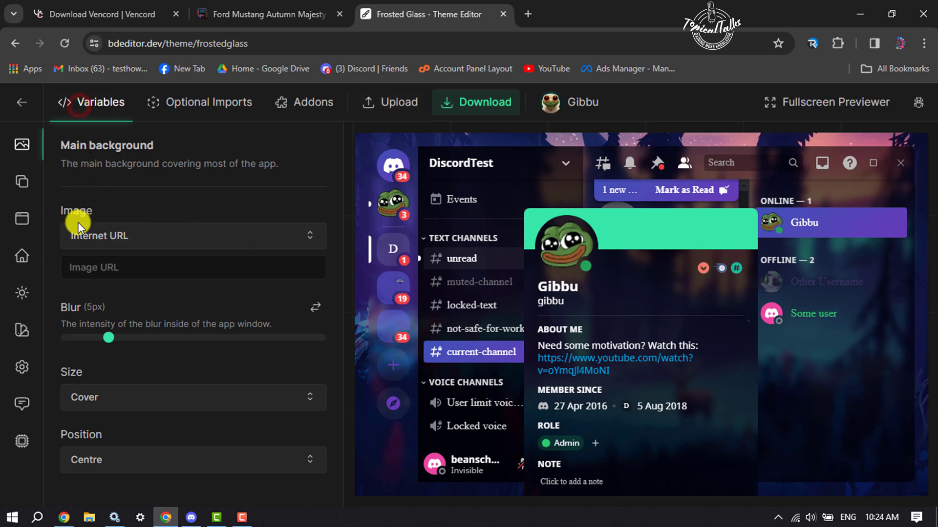
pyautogui.click(143, 239)
pyautogui.click(111, 272)
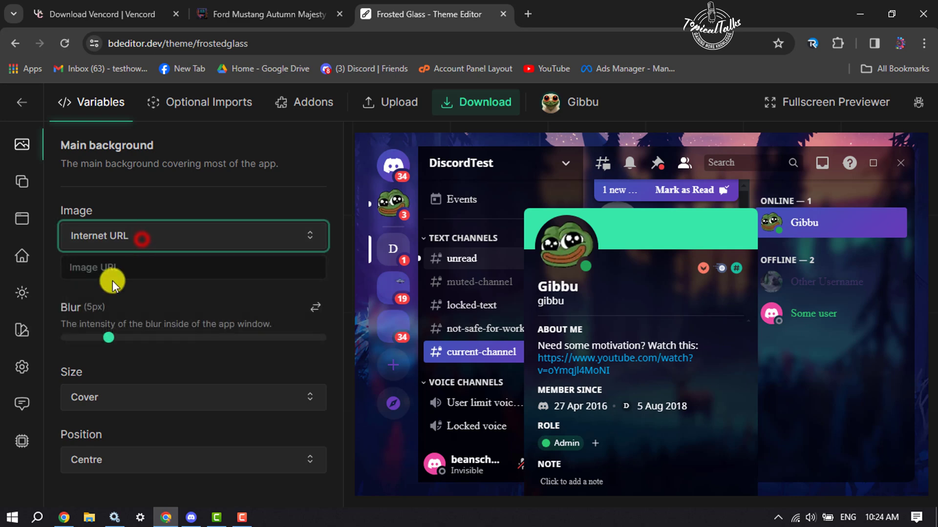
pyautogui.click(115, 266)
pyautogui.hotkey('ctrl', 'v')
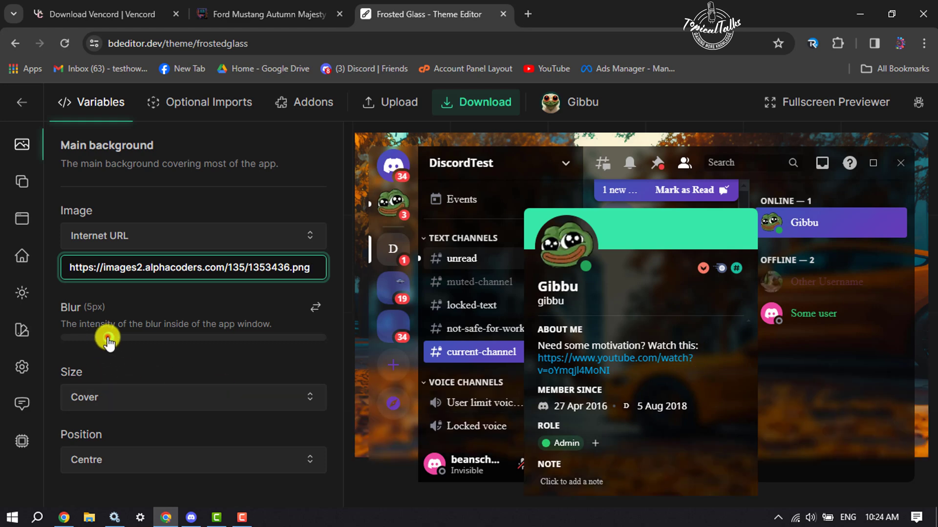
# - Set the main background's blur to 5px and the app's window padding to 0px
pyautogui.moveTo(107, 336); pyautogui.dragTo(112, 344)
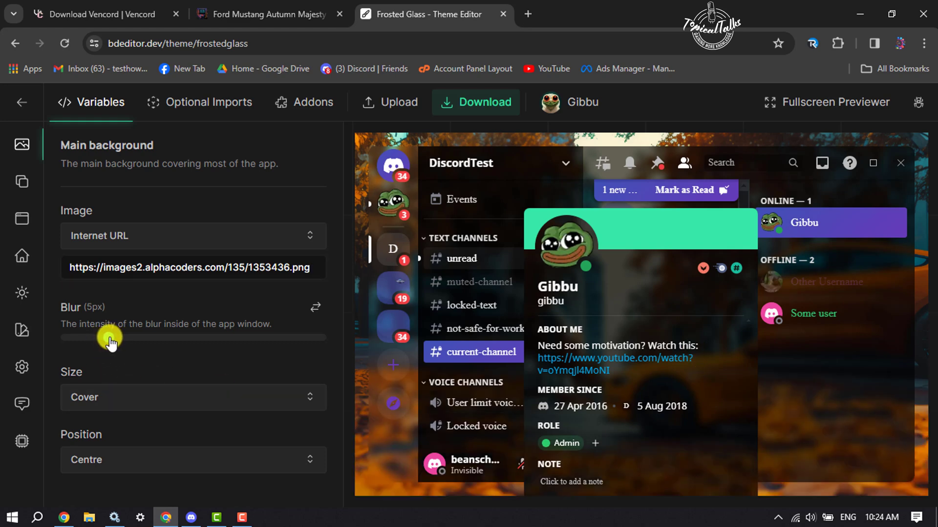
pyautogui.click(19, 444)
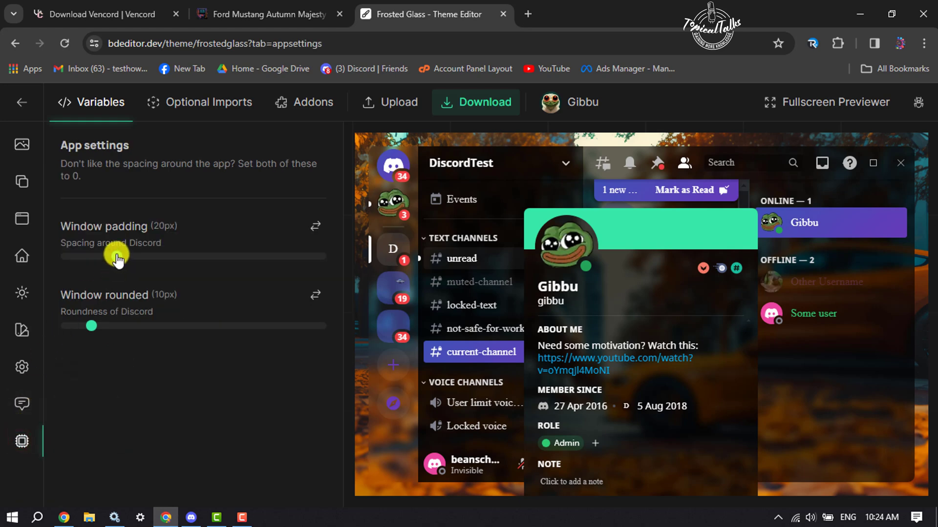
pyautogui.moveTo(116, 256); pyautogui.dragTo(57, 262)
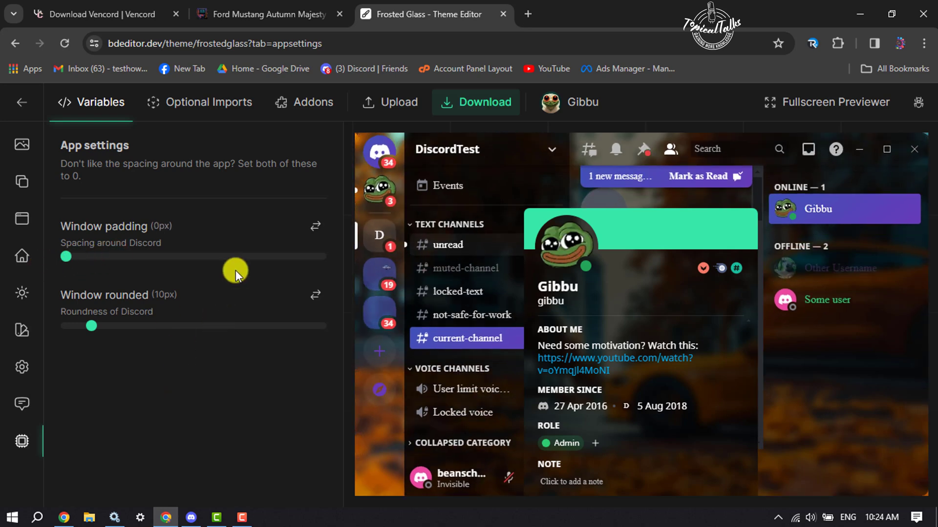
# - Name the theme for download "test" and copy its generated CSS to the clipboard
pyautogui.click(481, 110)
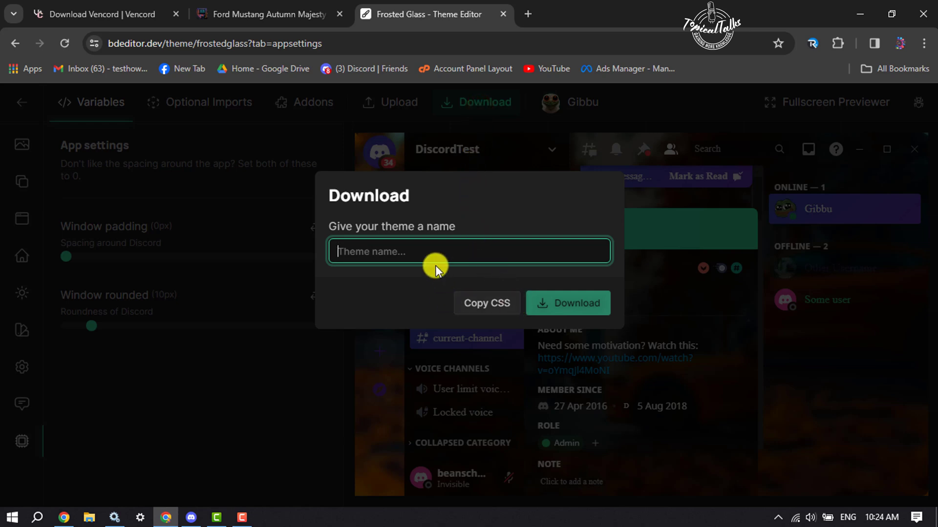
pyautogui.write('tes')
pyautogui.press('BackSpace')
pyautogui.write('est')
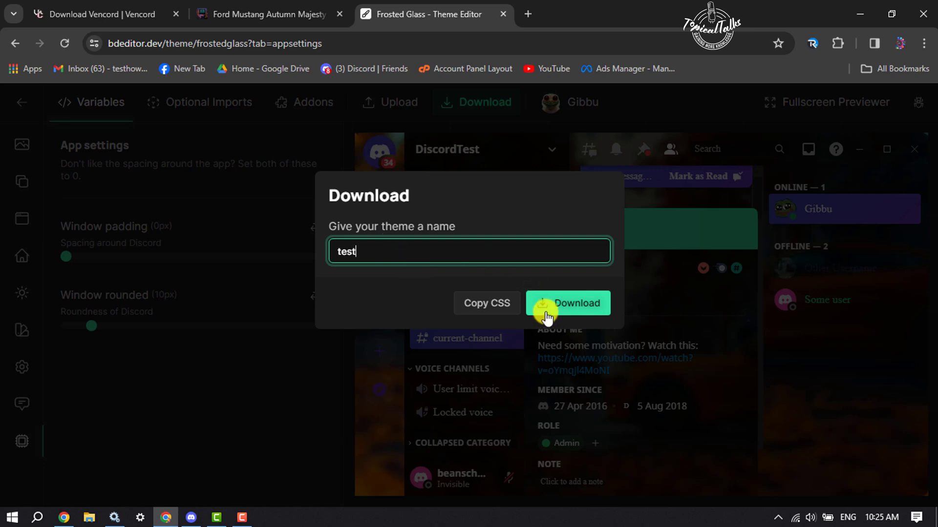
pyautogui.click(488, 308)
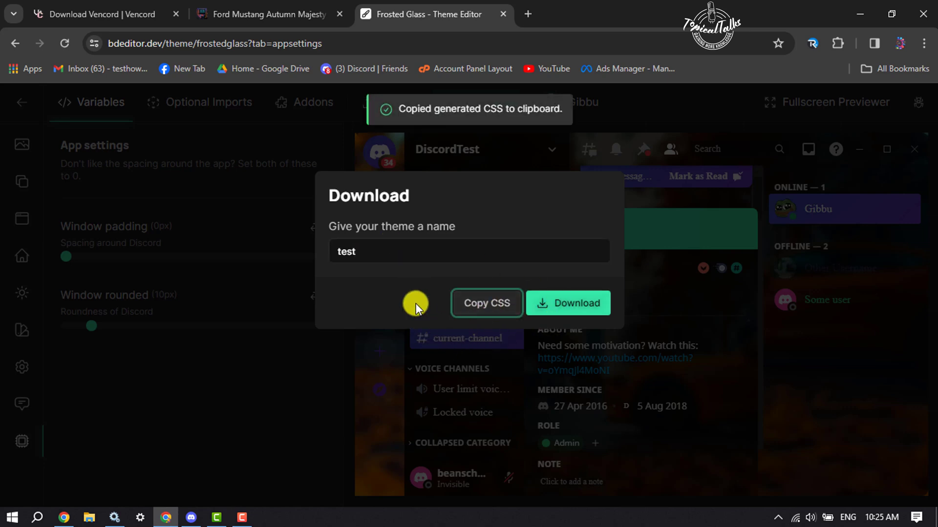
# - Switch to Discord's Vencord theme settings and paste the copied theme CSS into the QuickCSS editor
pyautogui.click(858, 12)
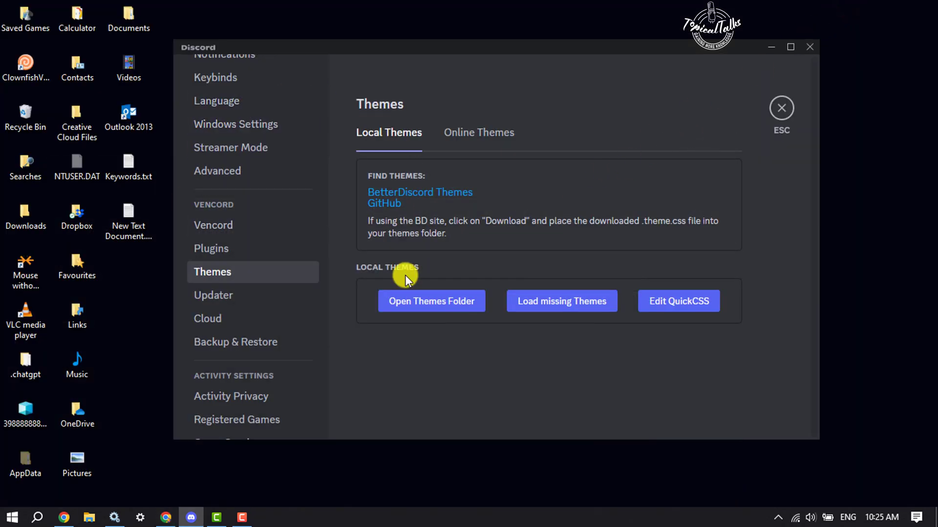
pyautogui.click(689, 307)
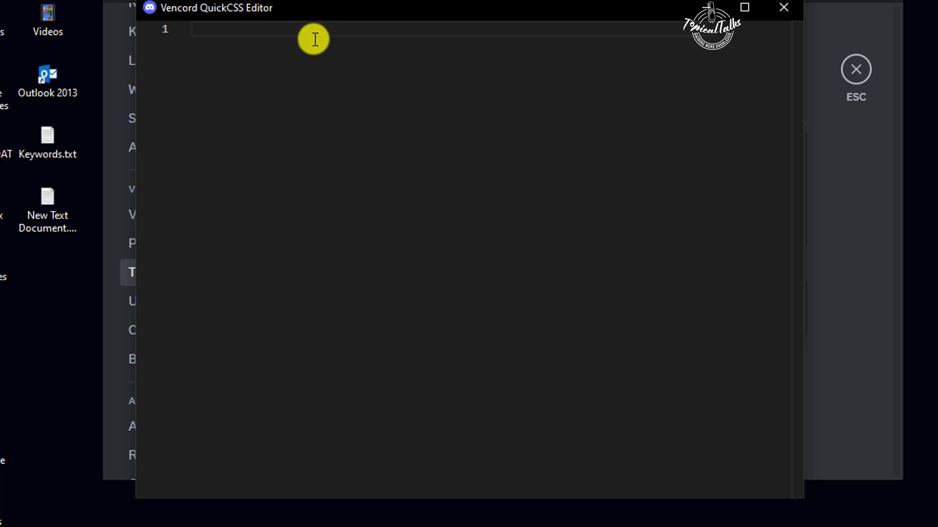
pyautogui.click(217, 27)
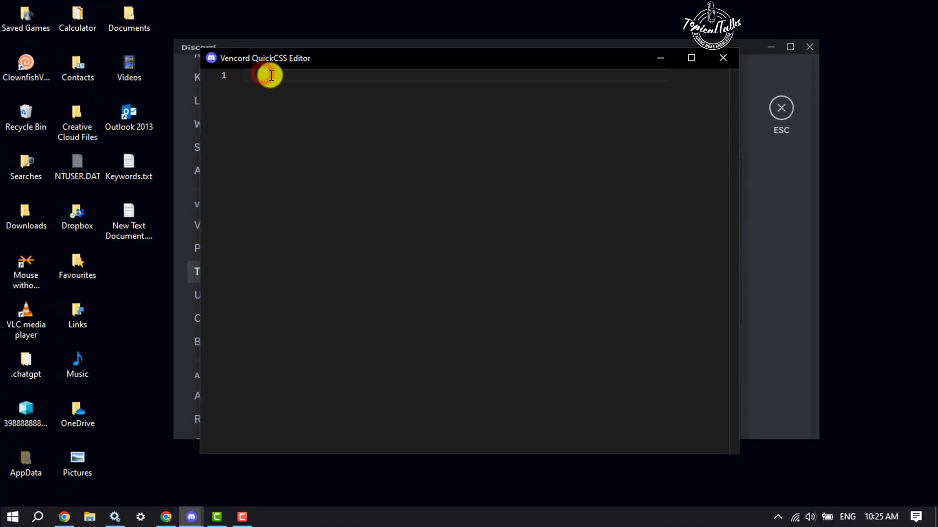
pyautogui.hotkey('ctrl', 'v')
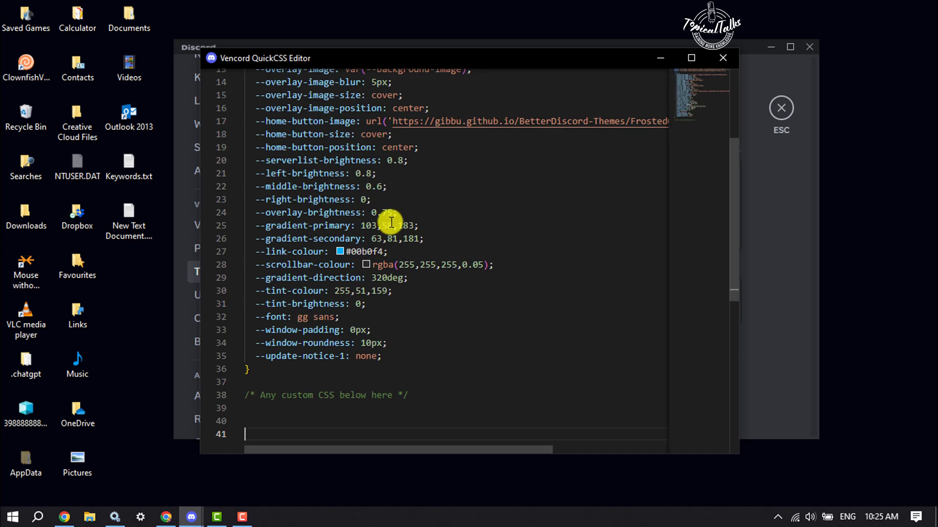
pyautogui.moveTo(381, 264)
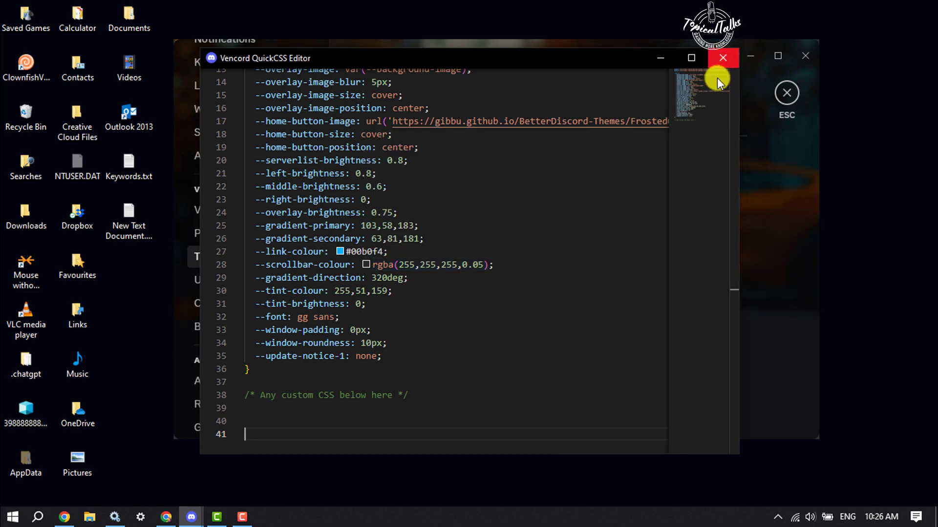
# - Close the QuickCSS editor and leave the settings to return to Discord's main window
pyautogui.click(724, 59)
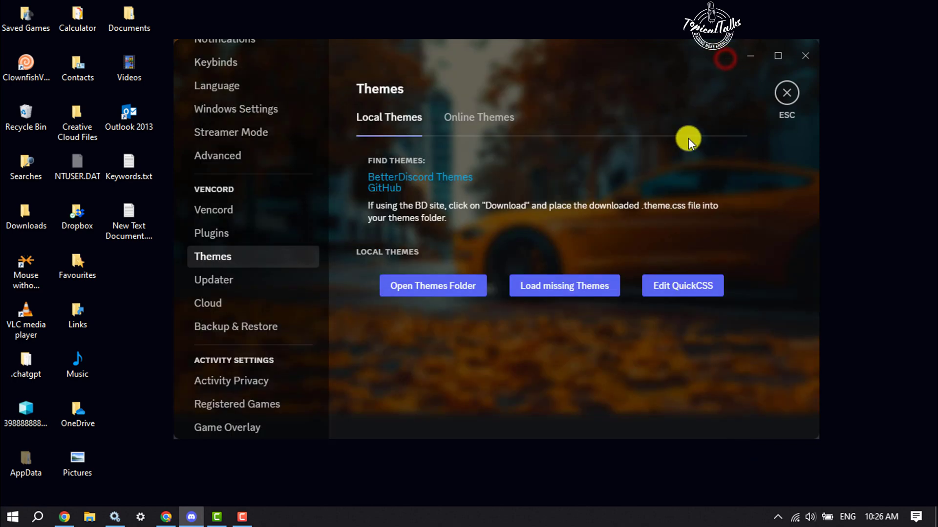
pyautogui.click(787, 95)
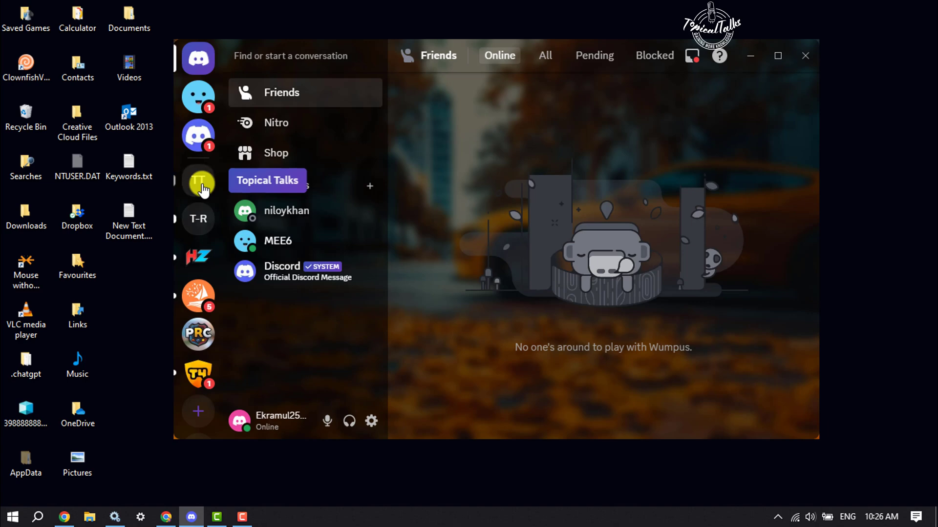
pyautogui.click(200, 185)
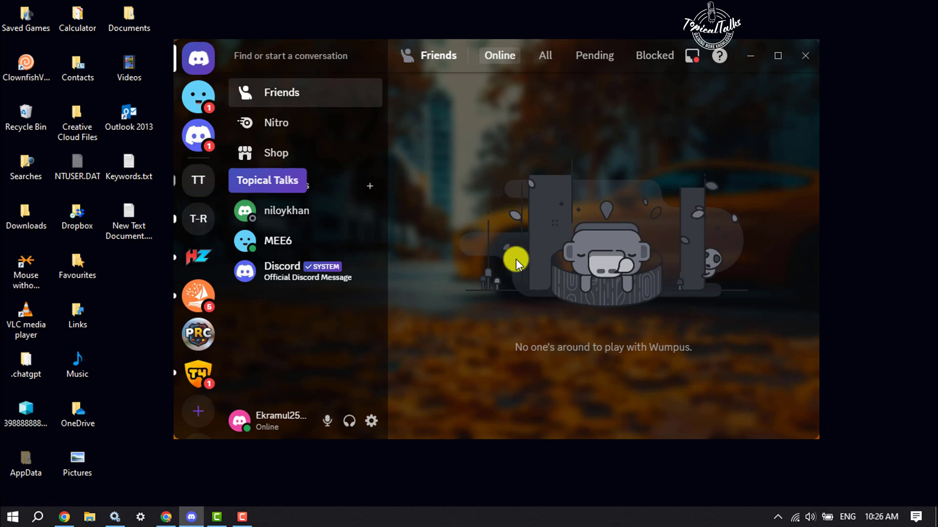